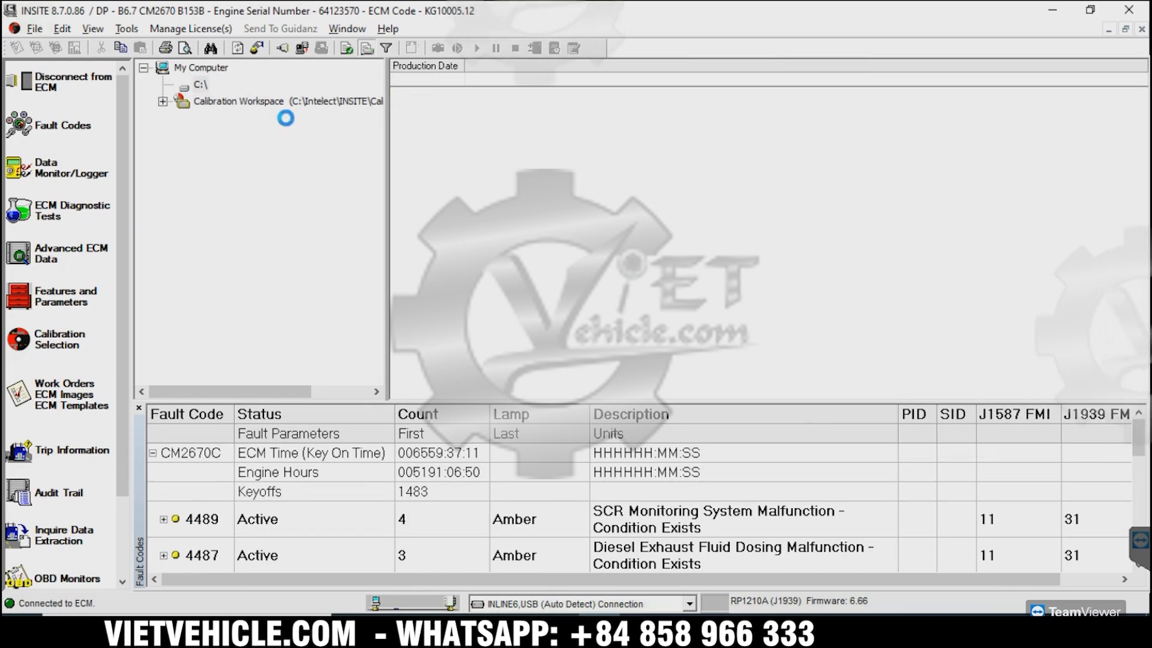
# Expand the Calibration Workspace through June 2022, Automotive and B6.7 CM2670 B153B, and show the calibration under 4354593.
pyautogui.click(162, 101)
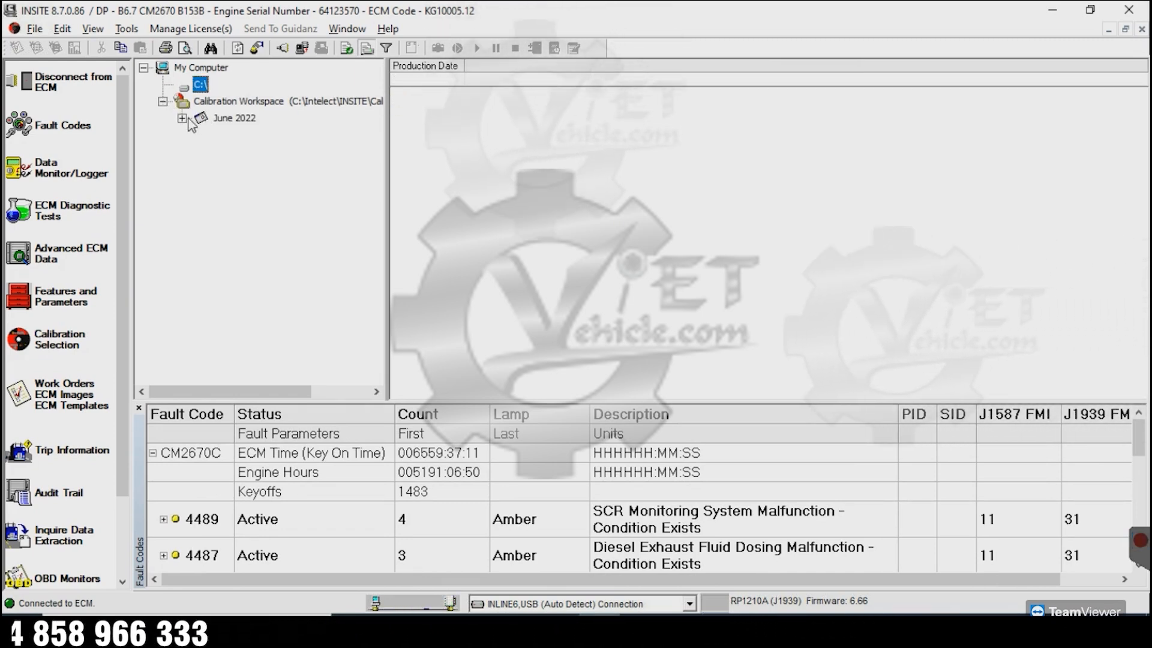
pyautogui.click(182, 118)
pyautogui.click(201, 135)
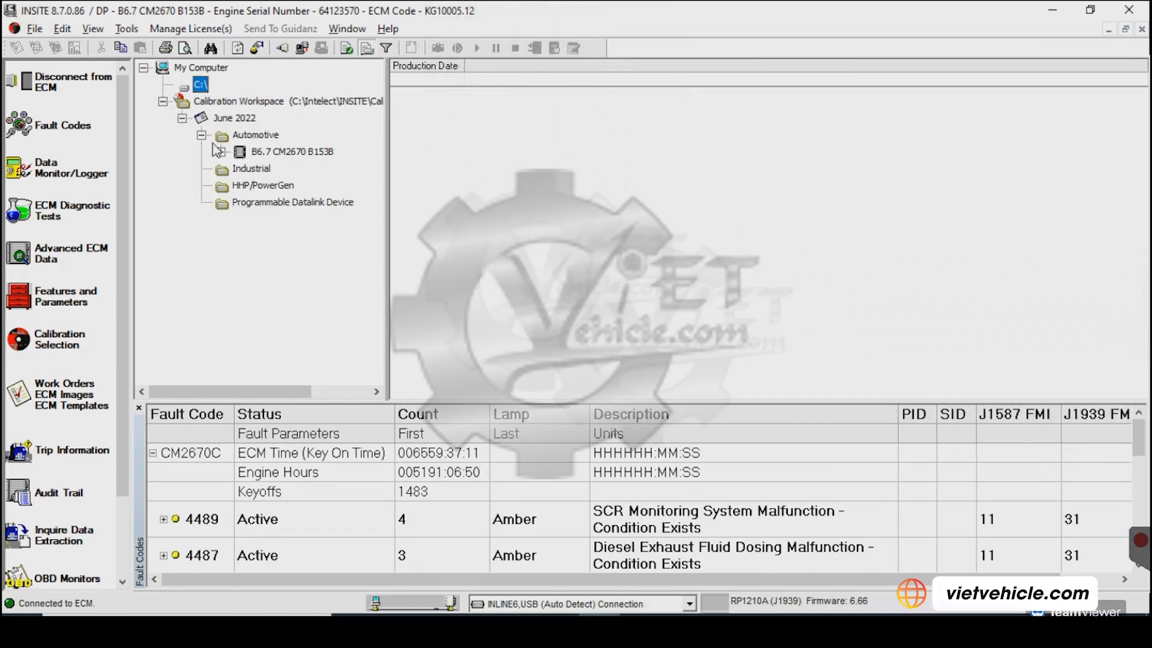
pyautogui.click(220, 152)
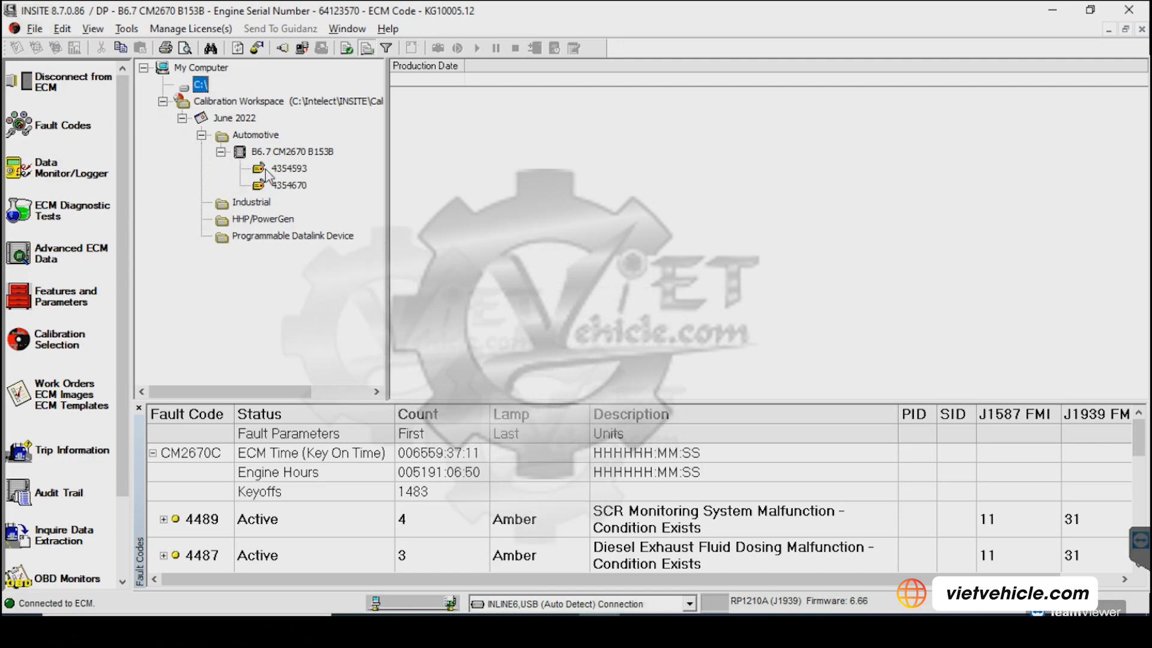
pyautogui.click(266, 171)
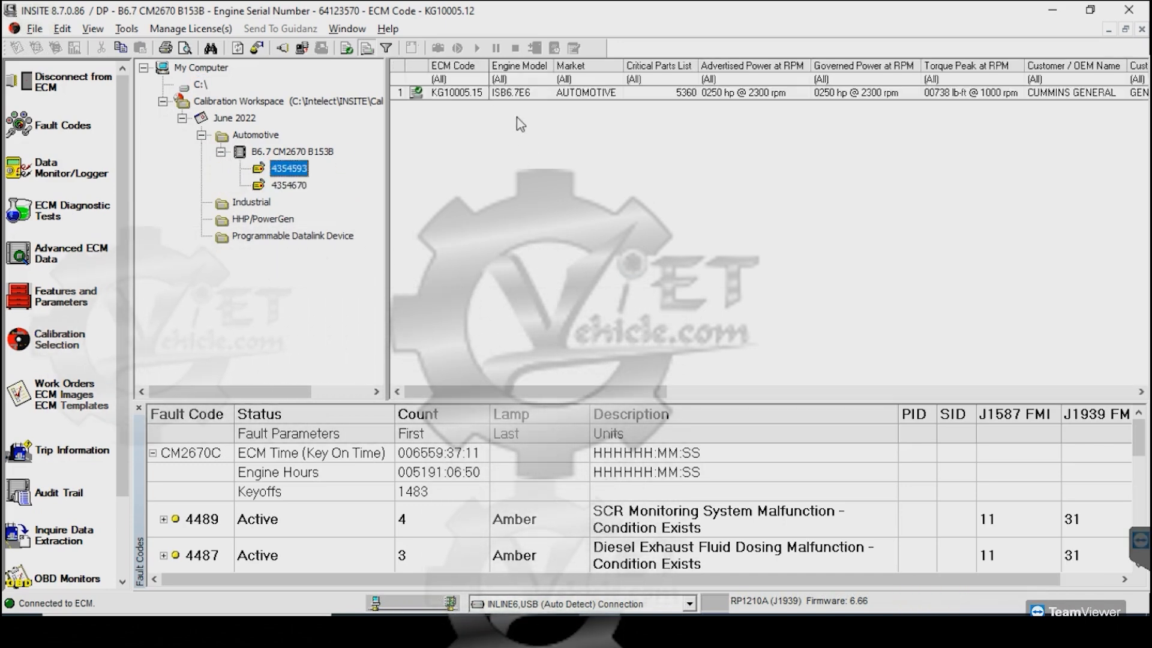
# Start transferring calibration KG10005.15 to the ECM with Save / Restore Adjustable Parameters enabled, and confirm the ECM adjustment.
pyautogui.click(472, 96)
pyautogui.rightClick(472, 96)
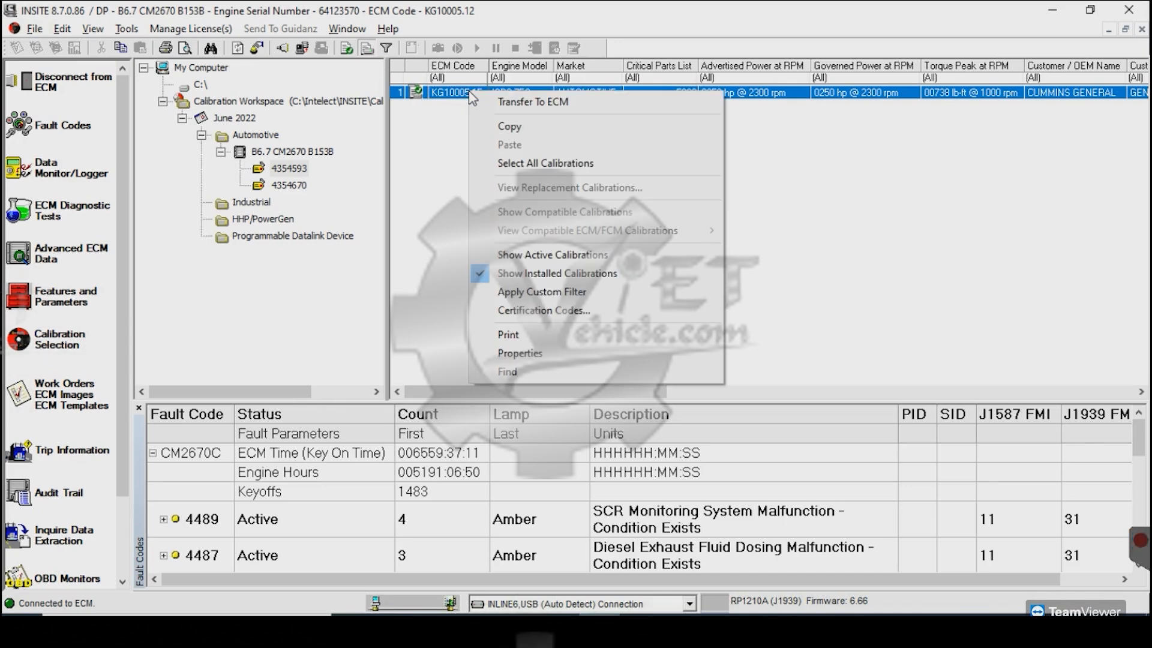
pyautogui.click(504, 103)
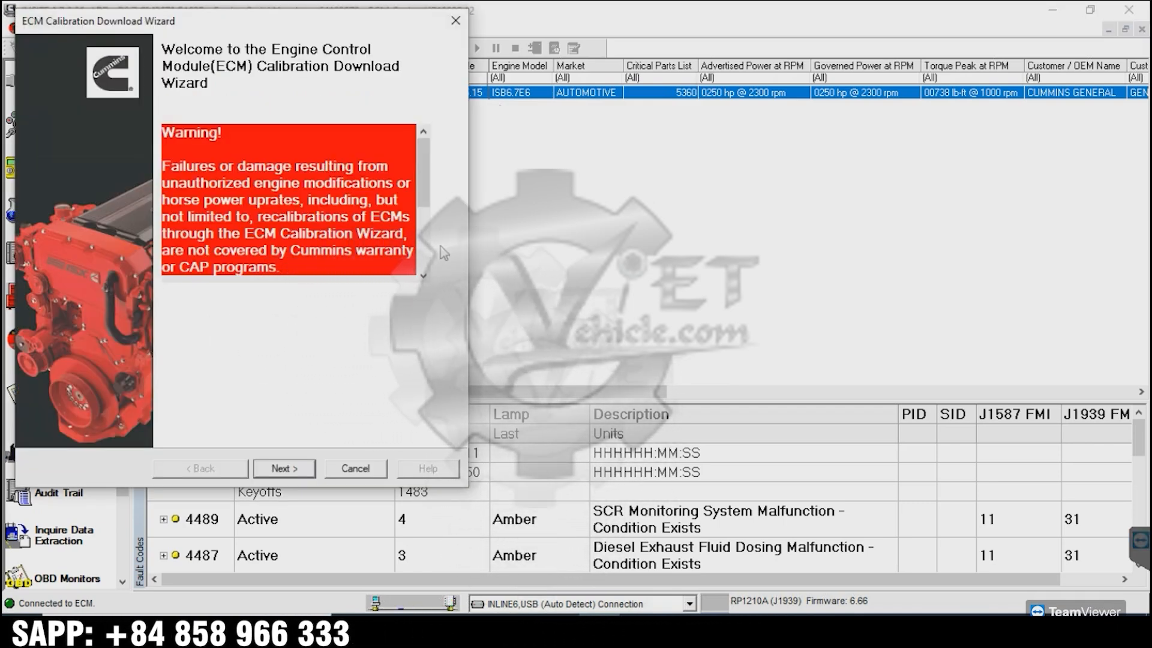
pyautogui.click(304, 473)
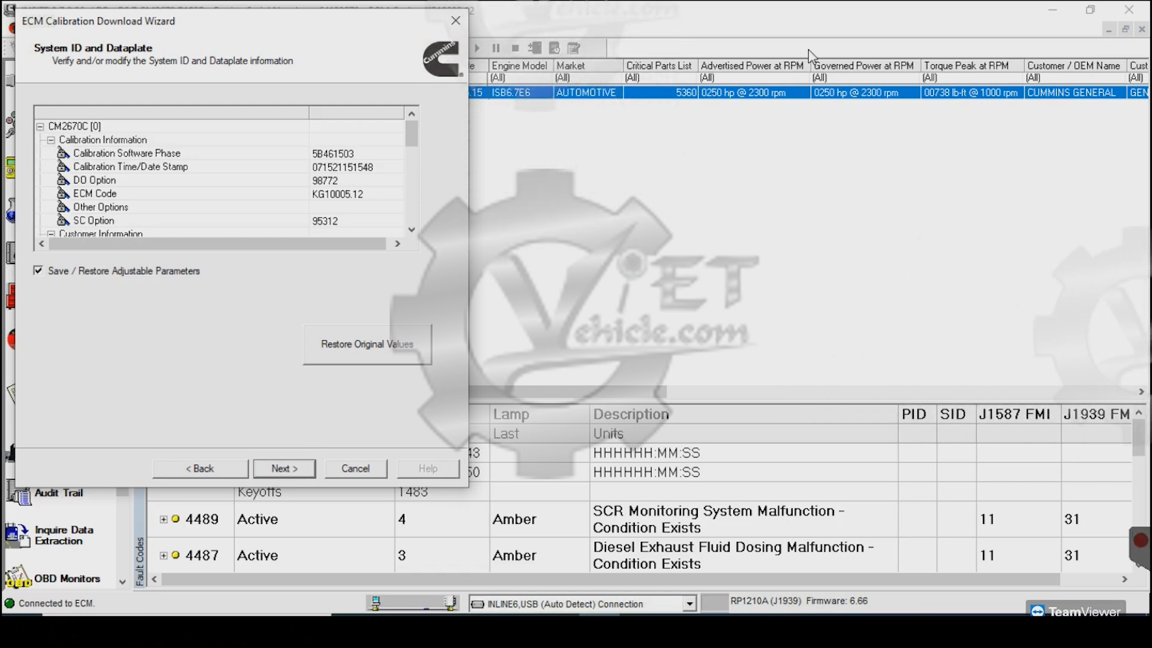
pyautogui.click(293, 474)
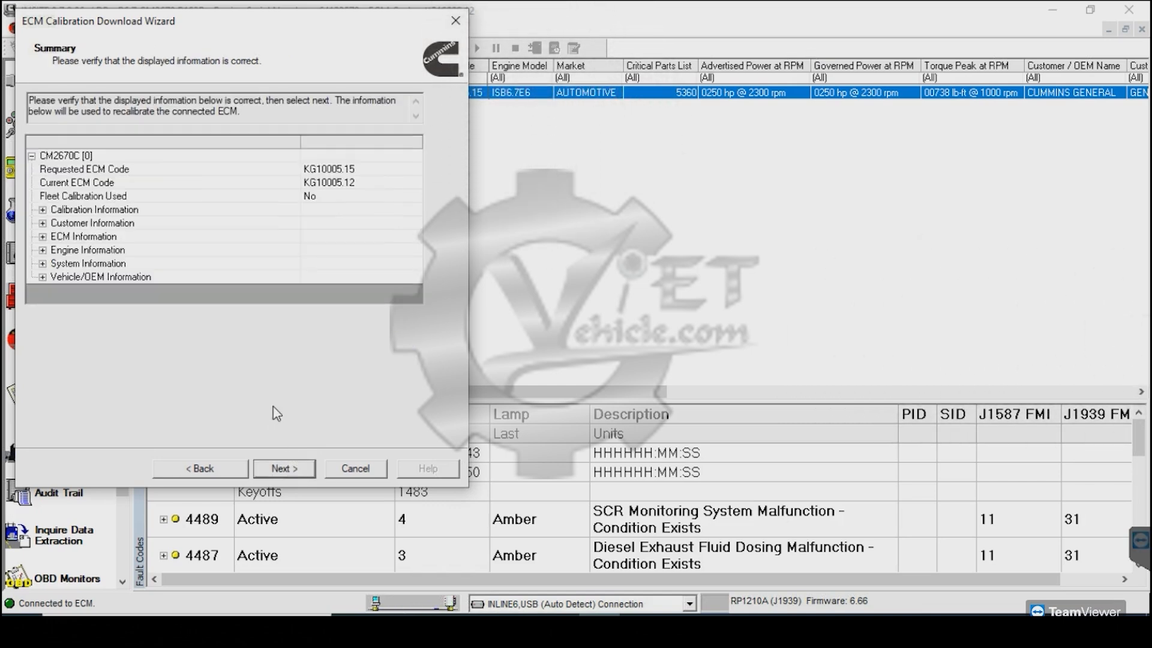
pyautogui.click(290, 473)
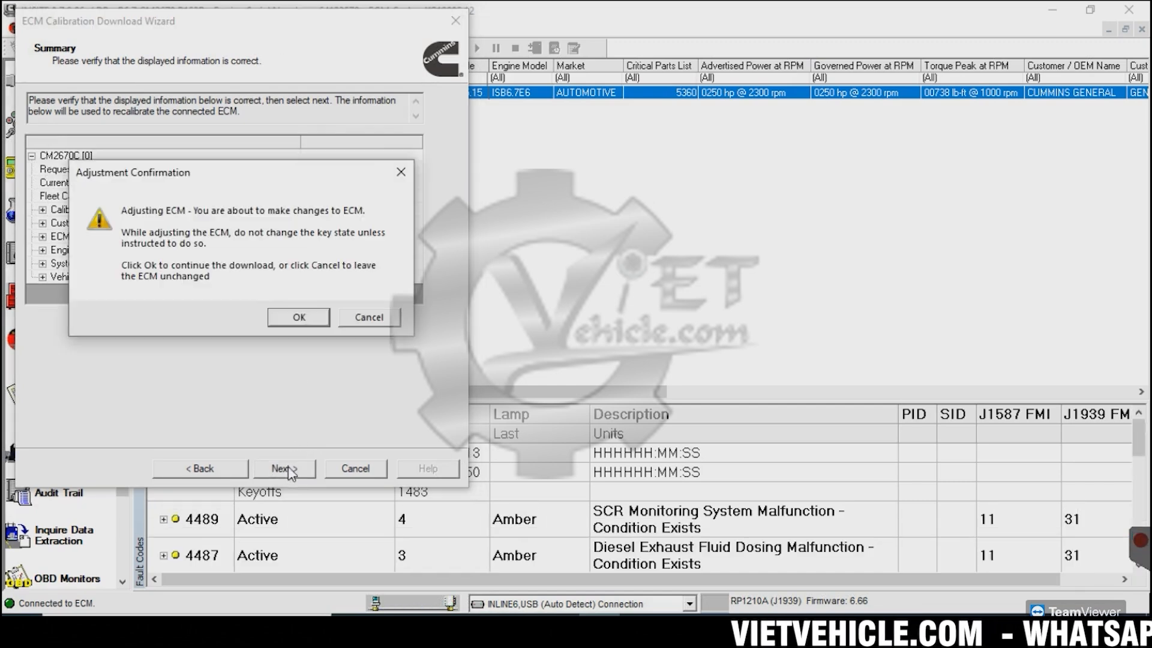
pyautogui.click(298, 318)
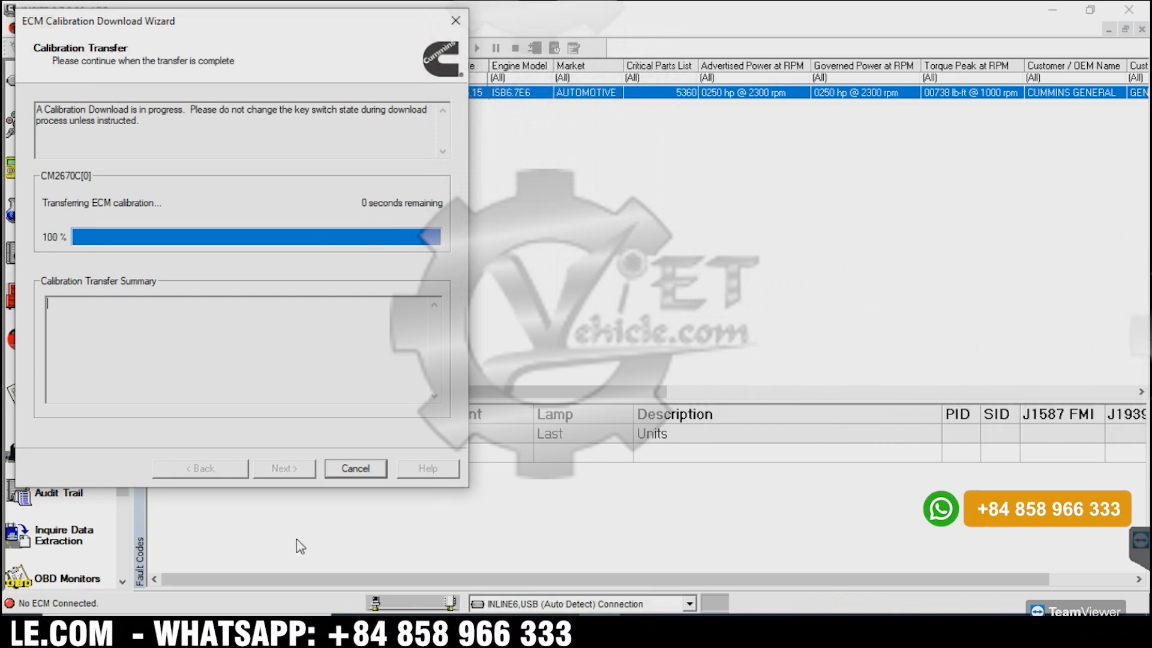
# Acknowledge the key switch off and key switch on requests to complete the calibration transfer.
pyautogui.moveTo(858, 630)
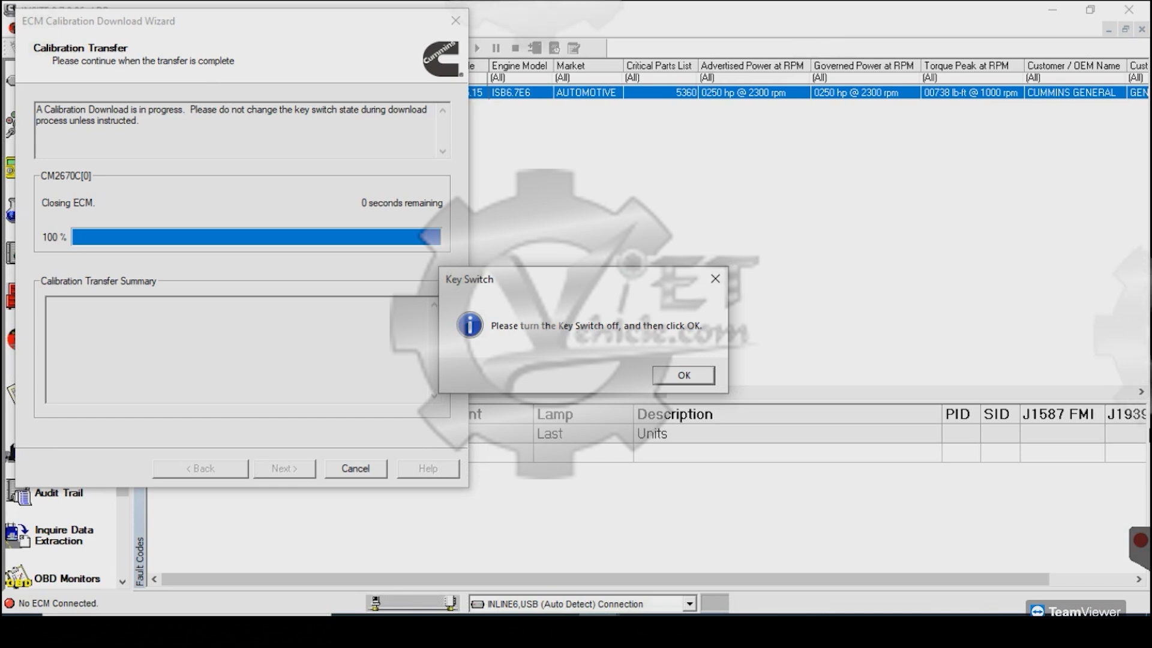
pyautogui.click(684, 376)
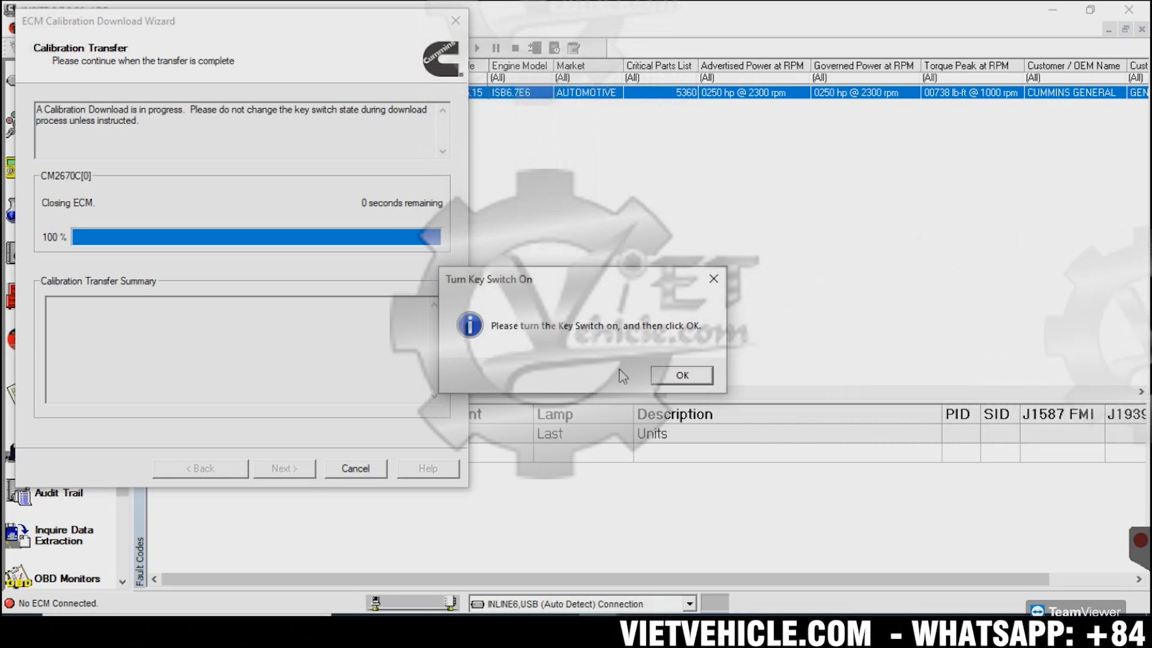
pyautogui.click(674, 377)
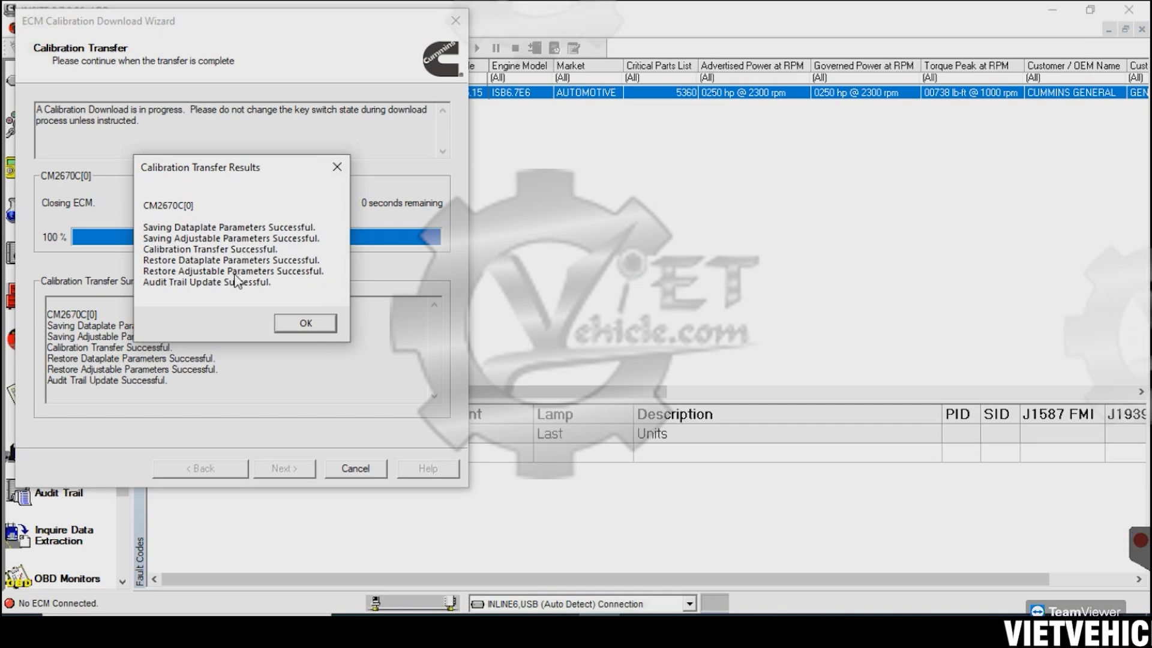
# Accept the calibration transfer results, finish the download wizard, and cancel creation of the new ECM image.
pyautogui.click(299, 324)
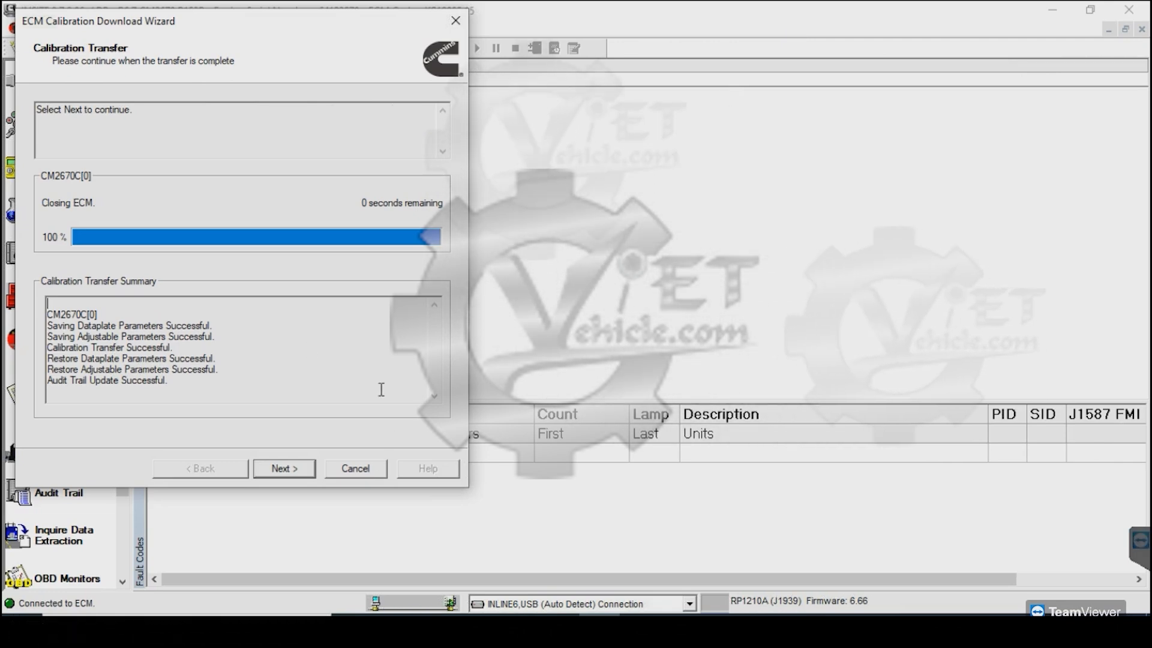
pyautogui.click(285, 468)
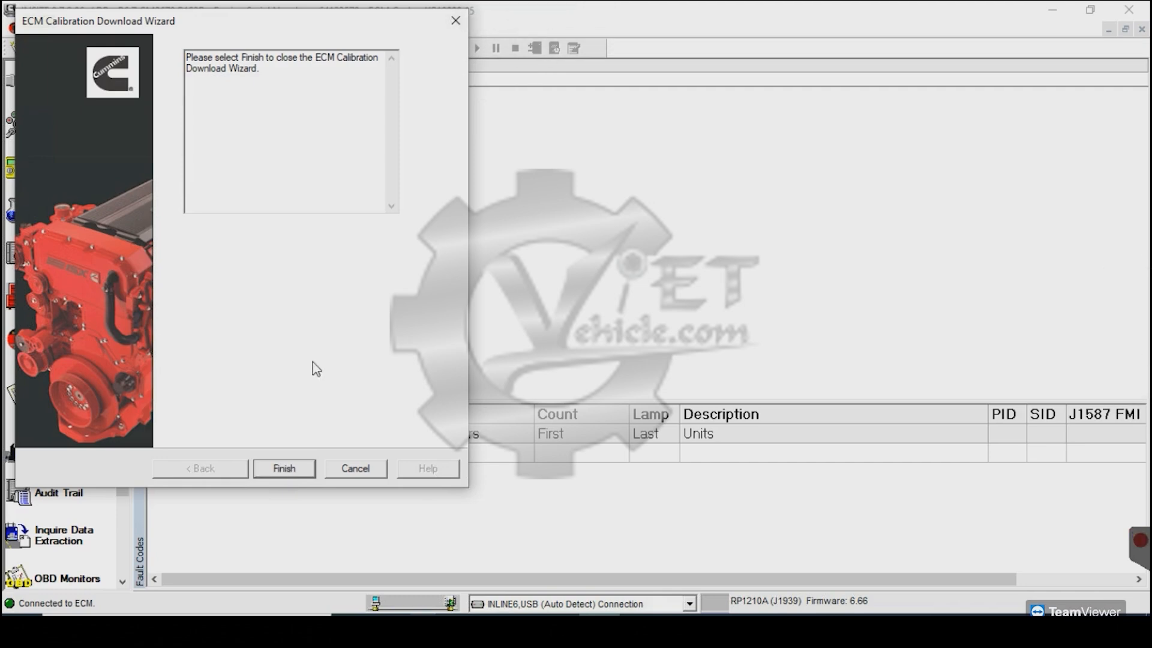
pyautogui.click(284, 475)
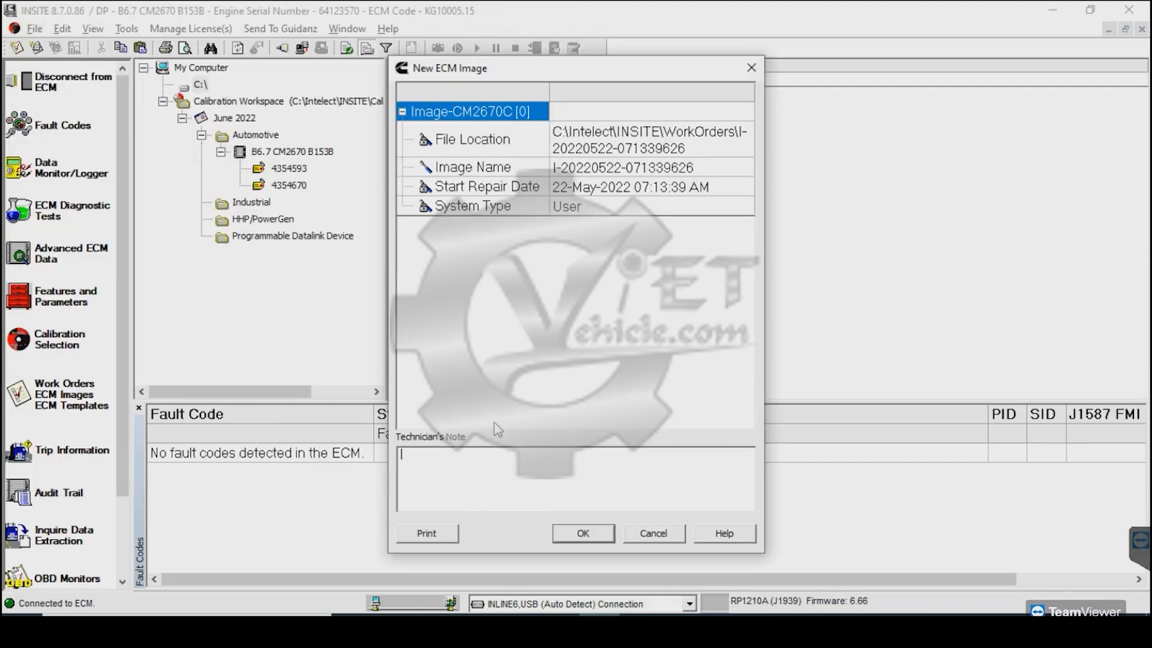
pyautogui.click(750, 69)
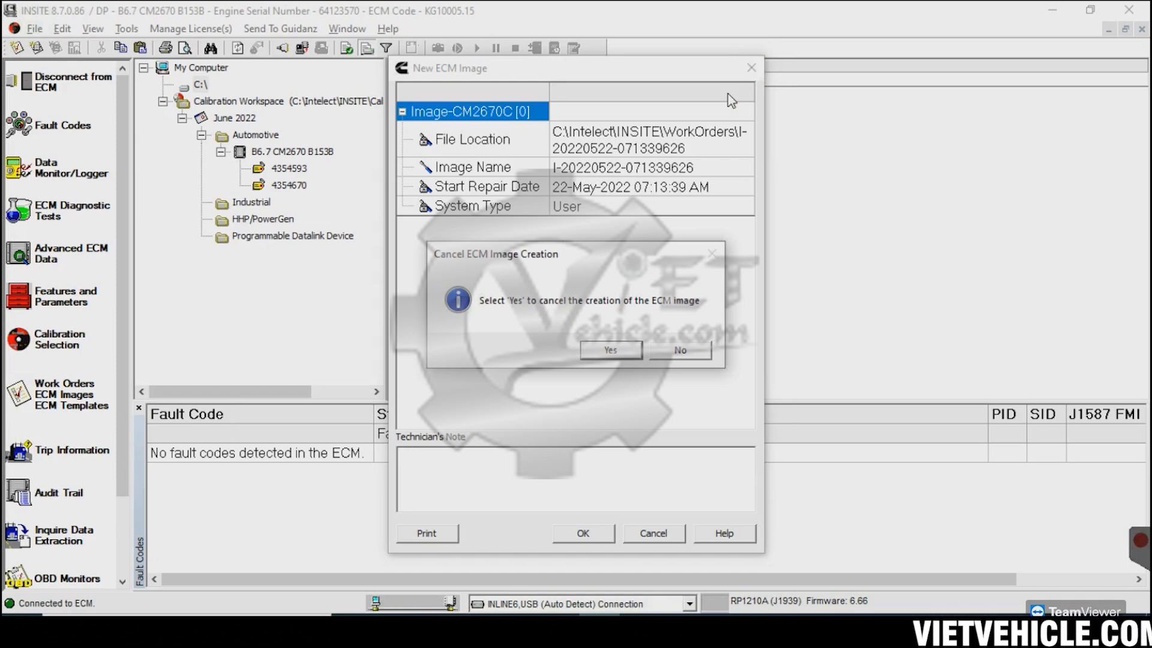
pyautogui.click(610, 342)
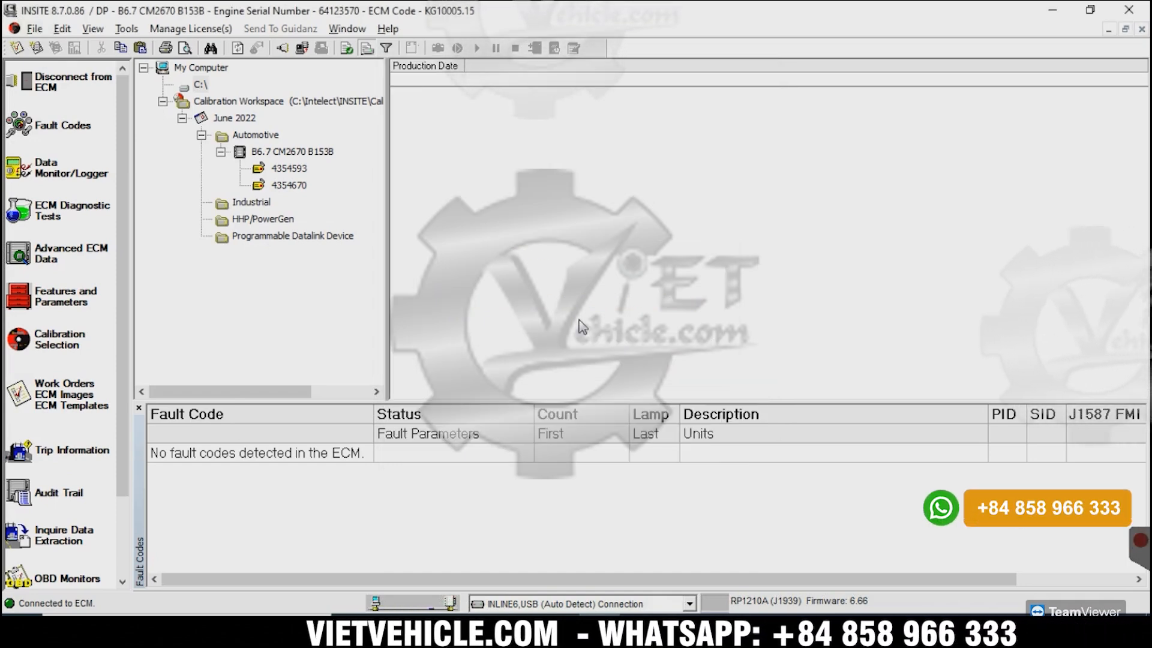
# Reload the ECM's fault codes and enlarge the fault code list to check it.
pyautogui.click(60, 128)
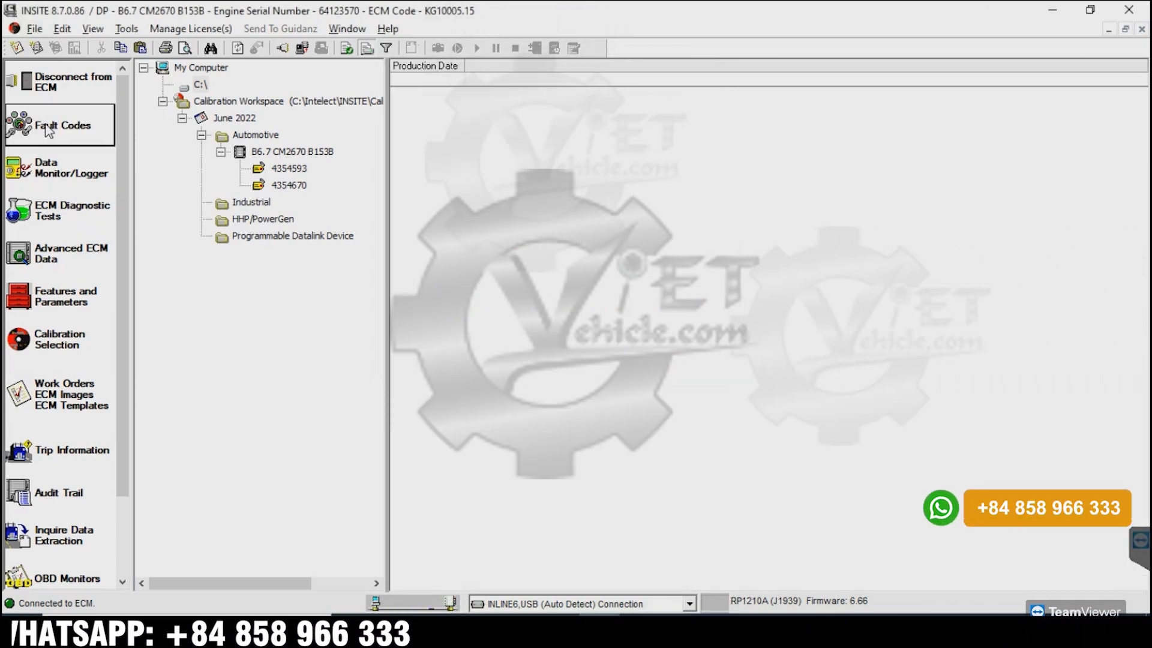
pyautogui.click(60, 128)
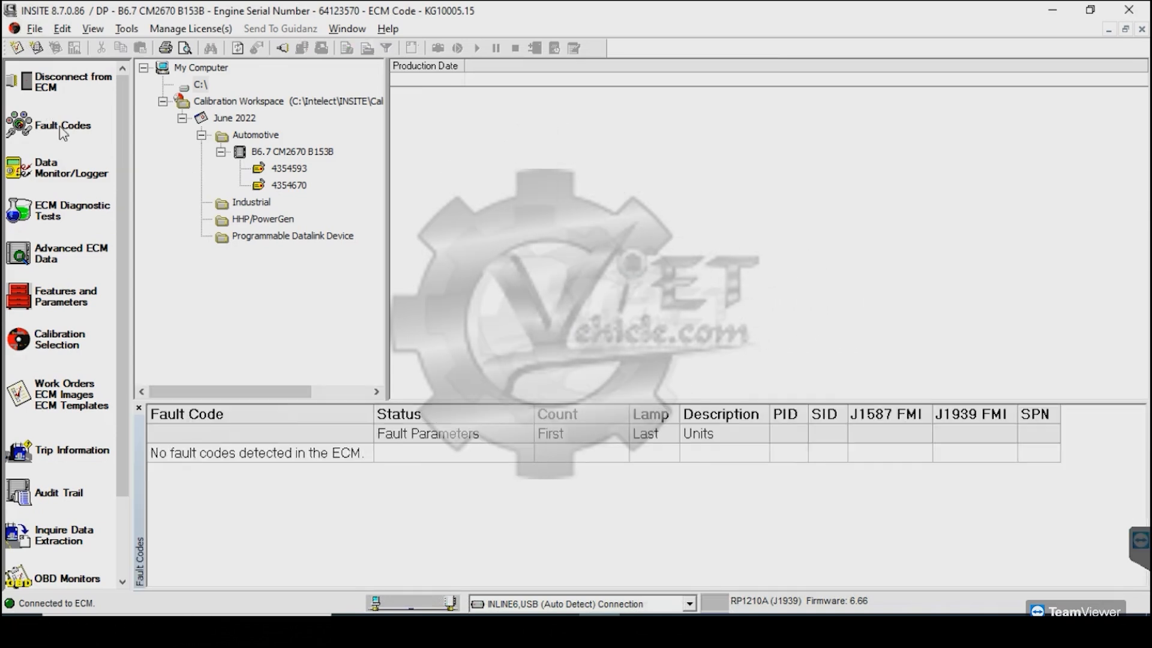
pyautogui.moveTo(429, 402); pyautogui.dragTo(429, 237)
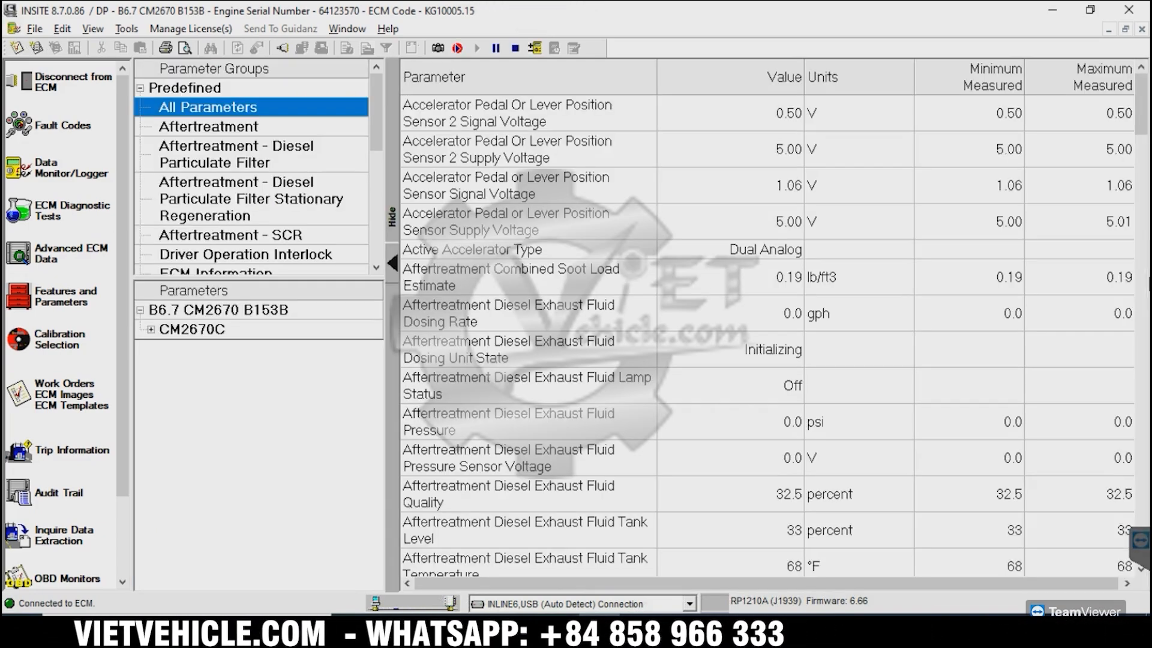
# Examine the live values of all monitored parameters, from the accelerator pedal sensors to Water In Fuel State.
pyautogui.click(513, 165)
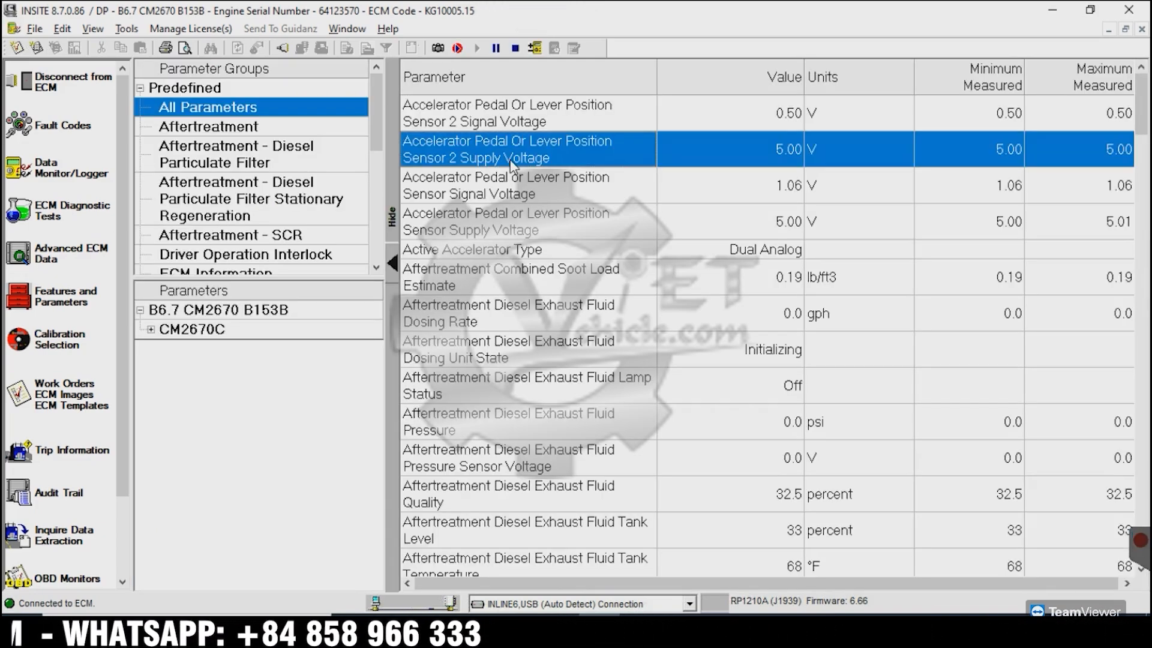
pyautogui.press('Down')
pyautogui.press('Down')
pyautogui.press('Down')
pyautogui.press('Down')
pyautogui.press('Down')
pyautogui.press('Down')
pyautogui.press('Down')
pyautogui.press('Down')
pyautogui.press('Down')
pyautogui.press('Down')
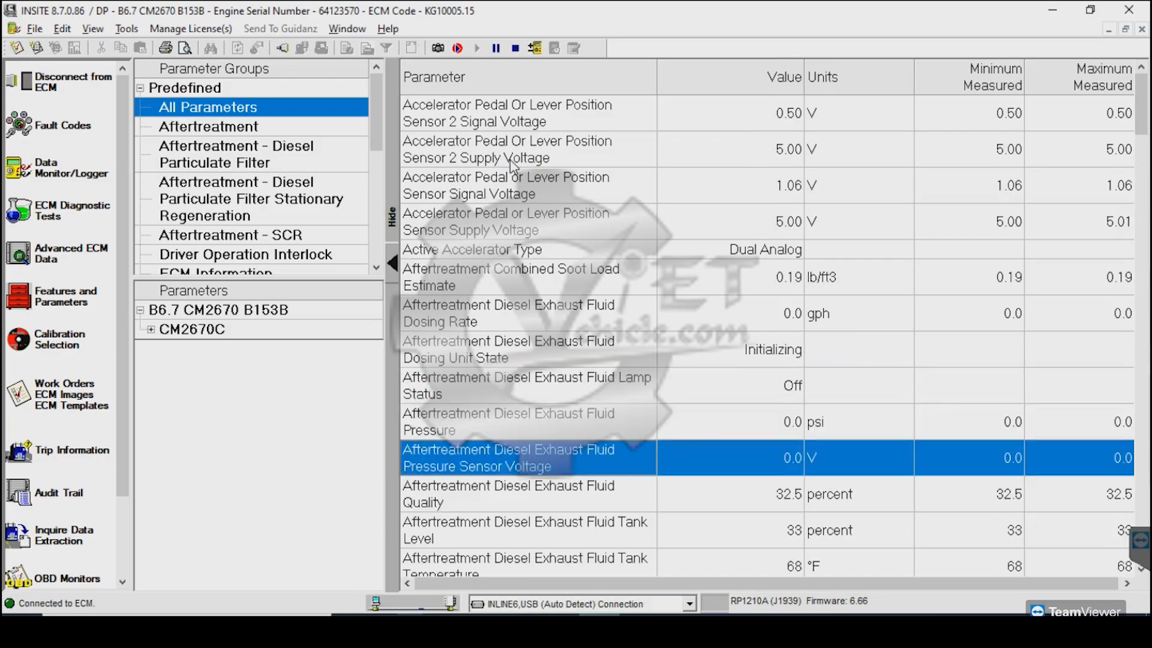
pyautogui.press('Down')
pyautogui.press('Down')
pyautogui.press('Down')
pyautogui.press('Down')
pyautogui.press('Down')
pyautogui.press('Down')
pyautogui.press('Down')
pyautogui.press('Down')
pyautogui.press('Down')
pyautogui.press('Down')
pyautogui.press('Down')
pyautogui.press('Down')
pyautogui.press('Down')
pyautogui.press('Down')
pyautogui.press('Down')
pyautogui.press('Down')
pyautogui.press('Down')
pyautogui.press('Down')
pyautogui.press('Down')
pyautogui.press('Down')
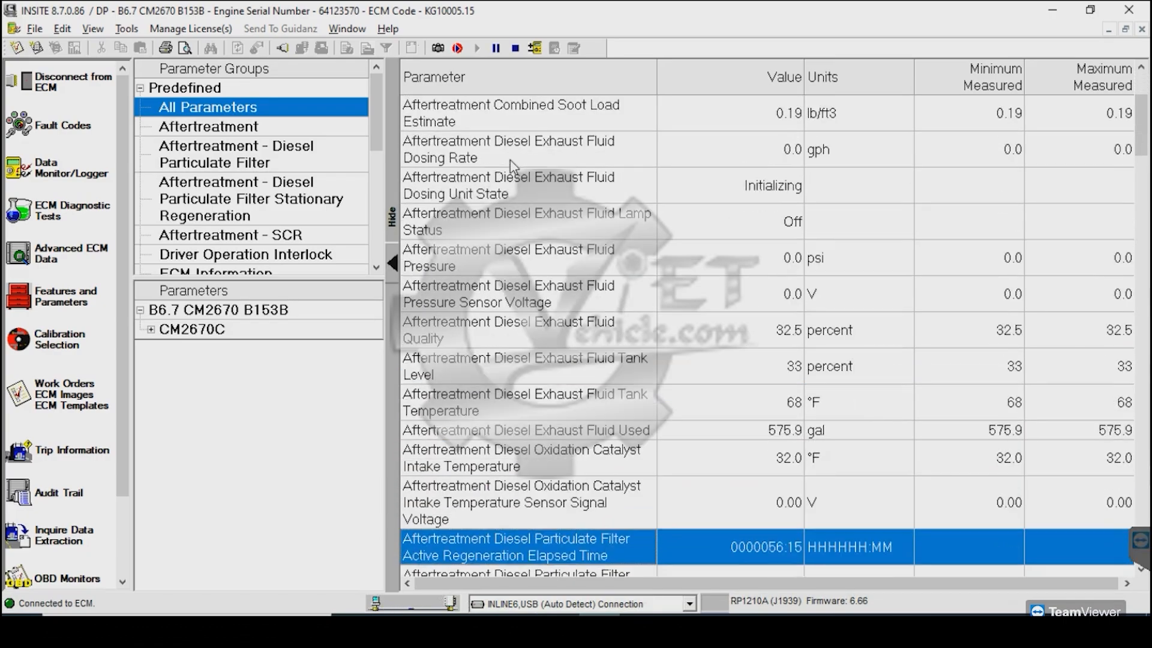
pyautogui.press('Down')
pyautogui.press('Down')
pyautogui.press('Down')
pyautogui.press('Down')
pyautogui.press('Down')
pyautogui.press('Down')
pyautogui.press('Down')
pyautogui.press('Down')
pyautogui.press('Down')
pyautogui.press('Down')
pyautogui.press('Down')
pyautogui.press('Down')
pyautogui.press('Down')
pyautogui.press('Down')
pyautogui.press('Down')
pyautogui.press('Down')
pyautogui.press('Down')
pyautogui.press('Down')
pyautogui.press('Down')
pyautogui.press('Down')
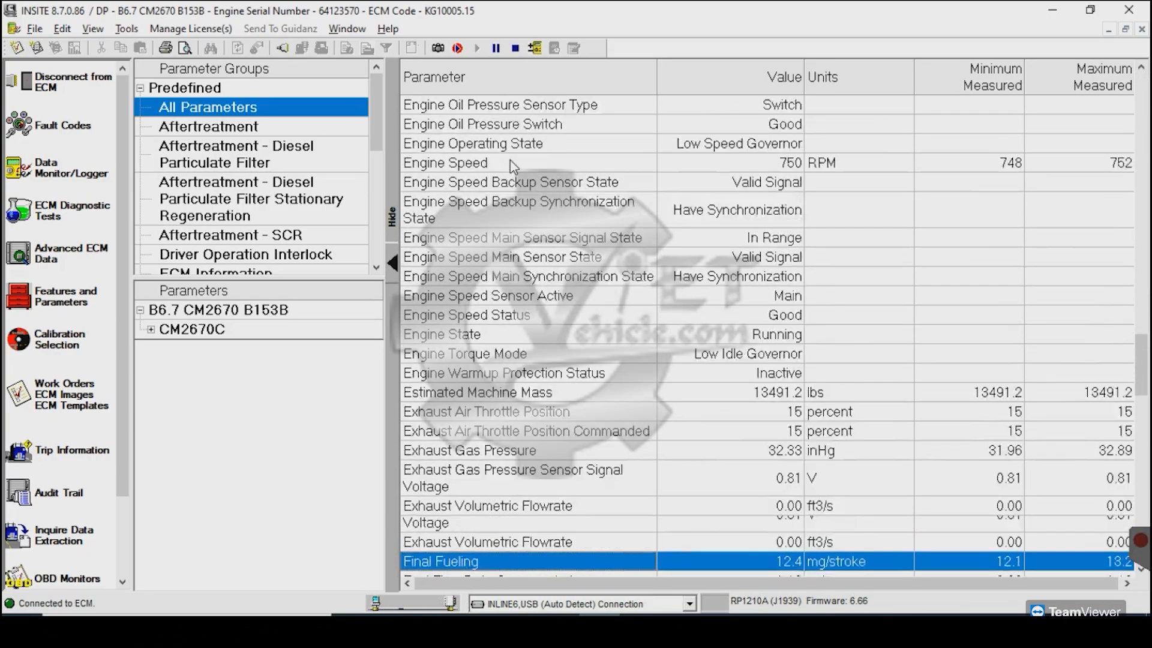
pyautogui.press('Down')
pyautogui.press('Down')
pyautogui.press('Down')
pyautogui.press('Down')
pyautogui.press('Down')
pyautogui.press('Down')
pyautogui.press('Down')
pyautogui.press('Down')
pyautogui.press('Down')
pyautogui.press('Down')
pyautogui.press('Down')
pyautogui.press('Down')
pyautogui.press('Down')
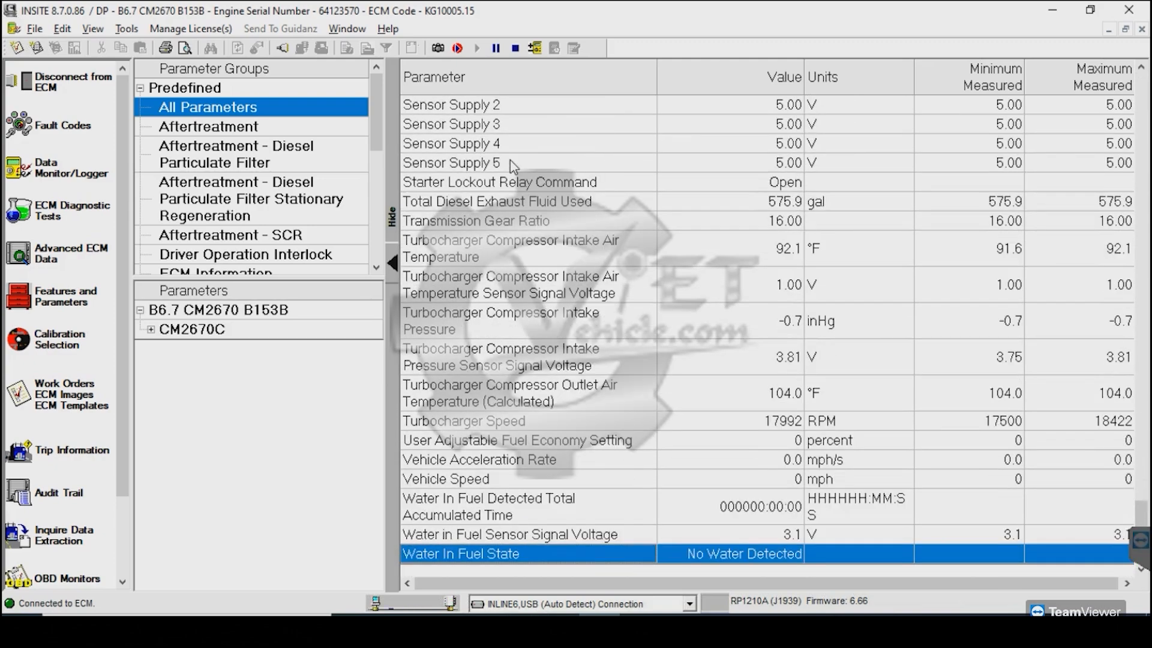
# Examine the turbocharger speed, pressure and temperature readings near the end of the parameter list.
pyautogui.press('Up')
pyautogui.press('Up')
pyautogui.press('Up')
pyautogui.press('Up')
pyautogui.press('Up')
pyautogui.press('Up')
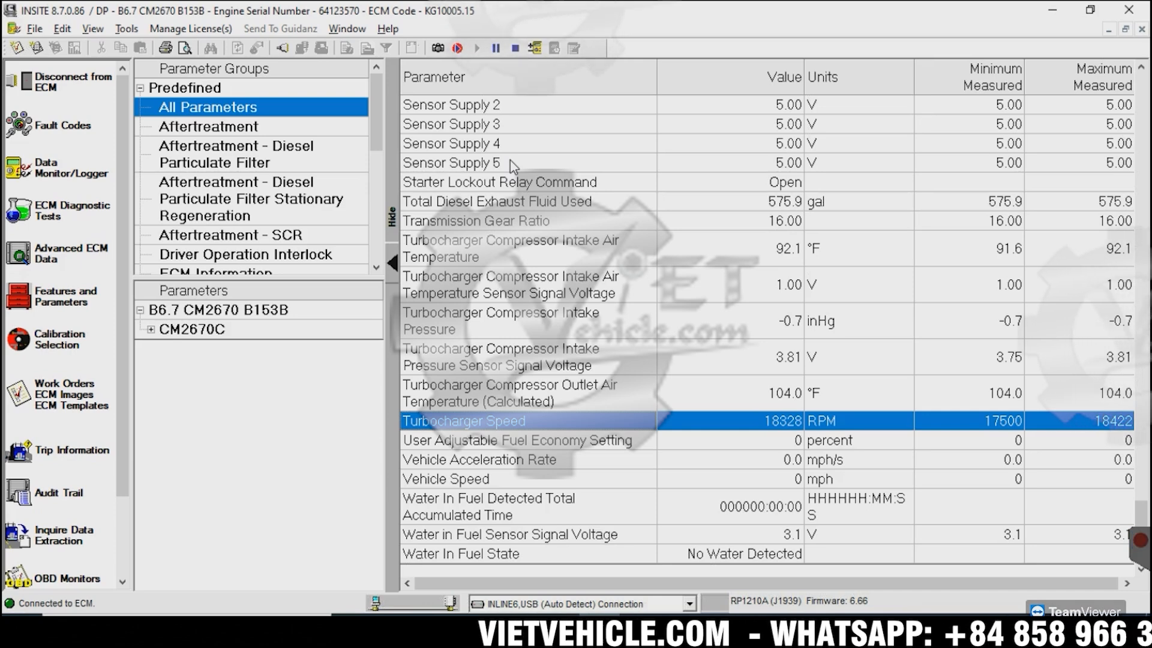
pyautogui.press('Up')
pyautogui.press('Up')
pyautogui.press('Up')
pyautogui.press('Up')
pyautogui.press('Up')
pyautogui.press('Up')
pyautogui.press('Up')
pyautogui.press('Up')
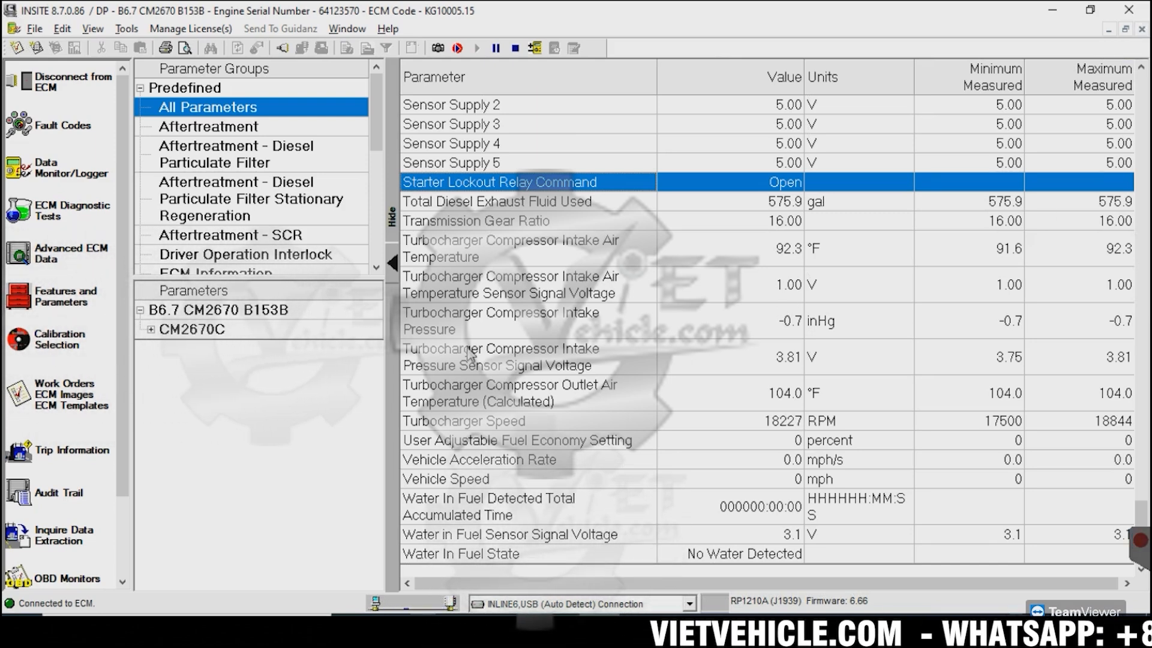
# Review the intake, fuel and engine readings back up the list and highlight the Engine Speed parameter.
pyautogui.scroll(2, 1146, 72)
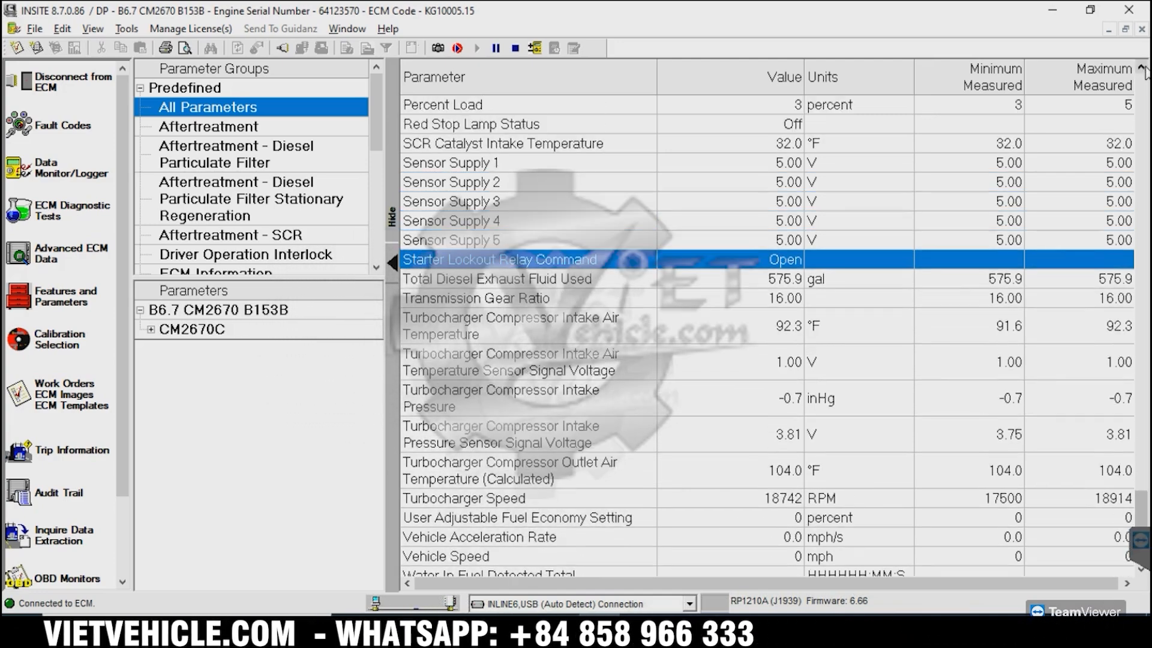
pyautogui.scroll(5, 1146, 72)
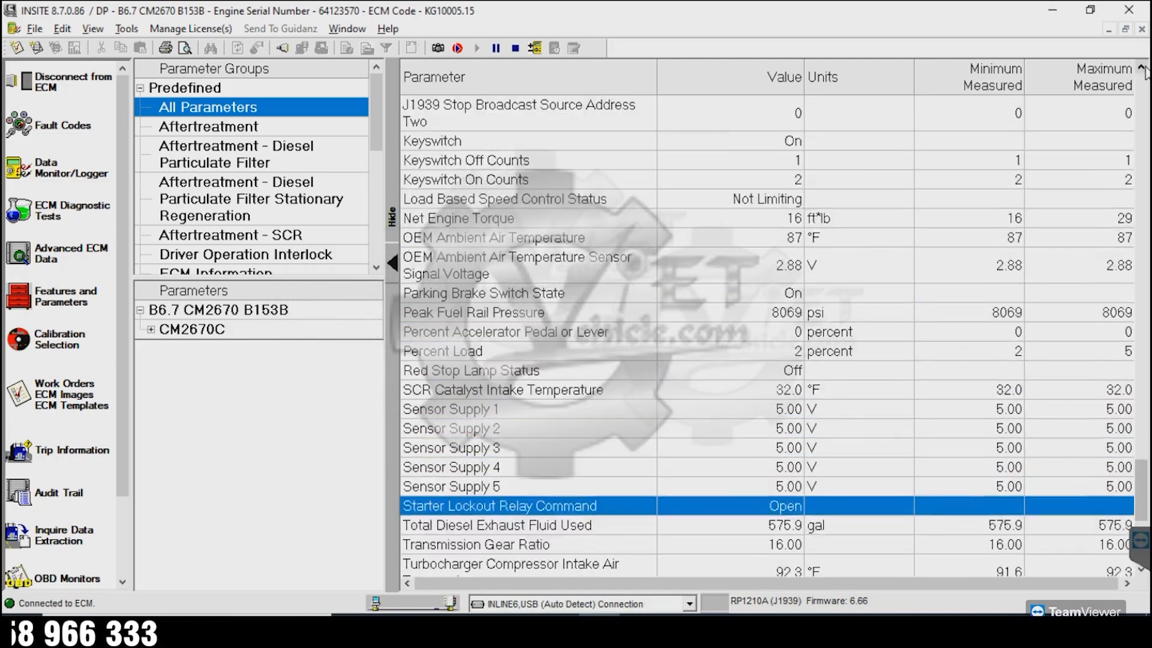
pyautogui.scroll(3, 1146, 72)
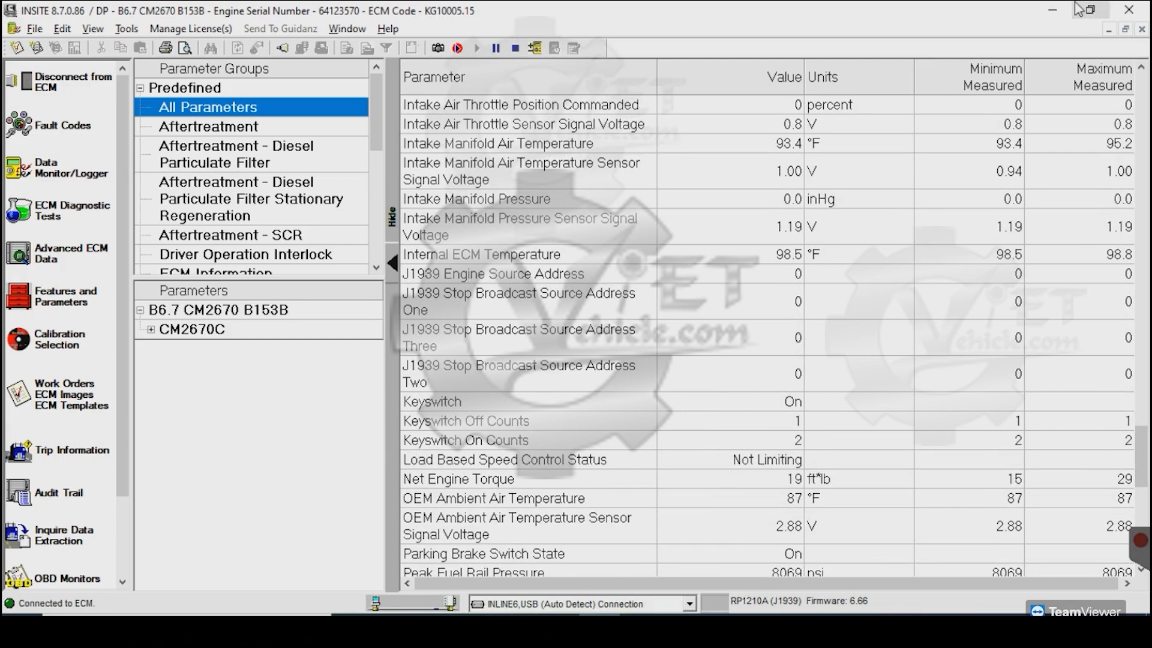
pyautogui.scroll(4, 1143, 72)
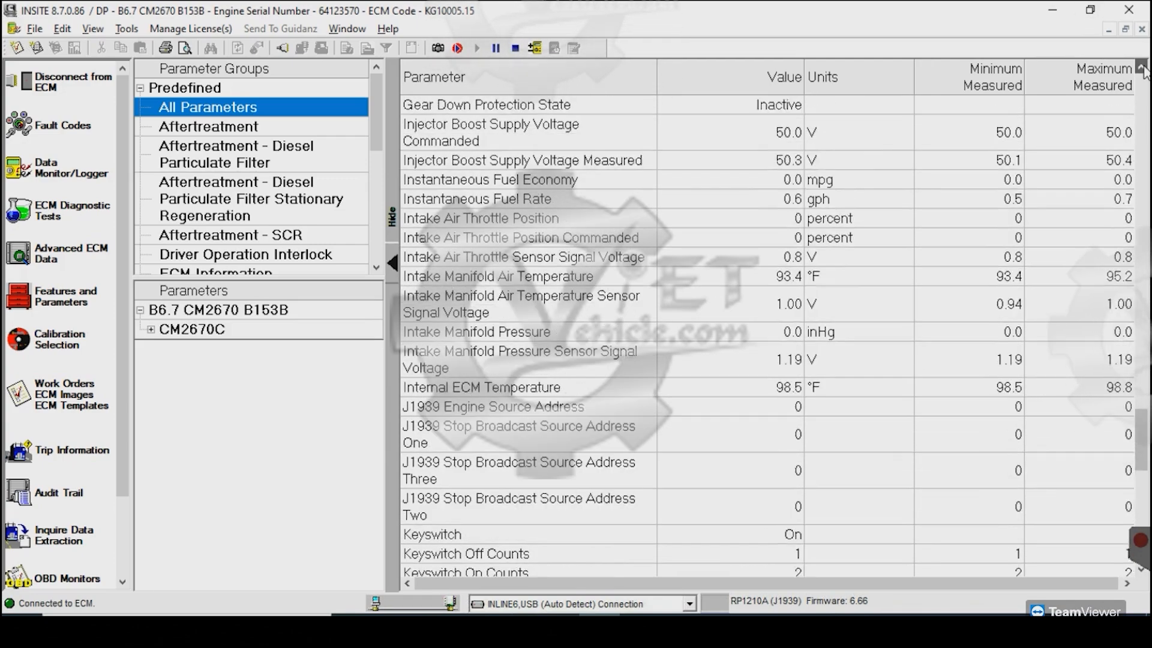
pyautogui.scroll(6, 1143, 72)
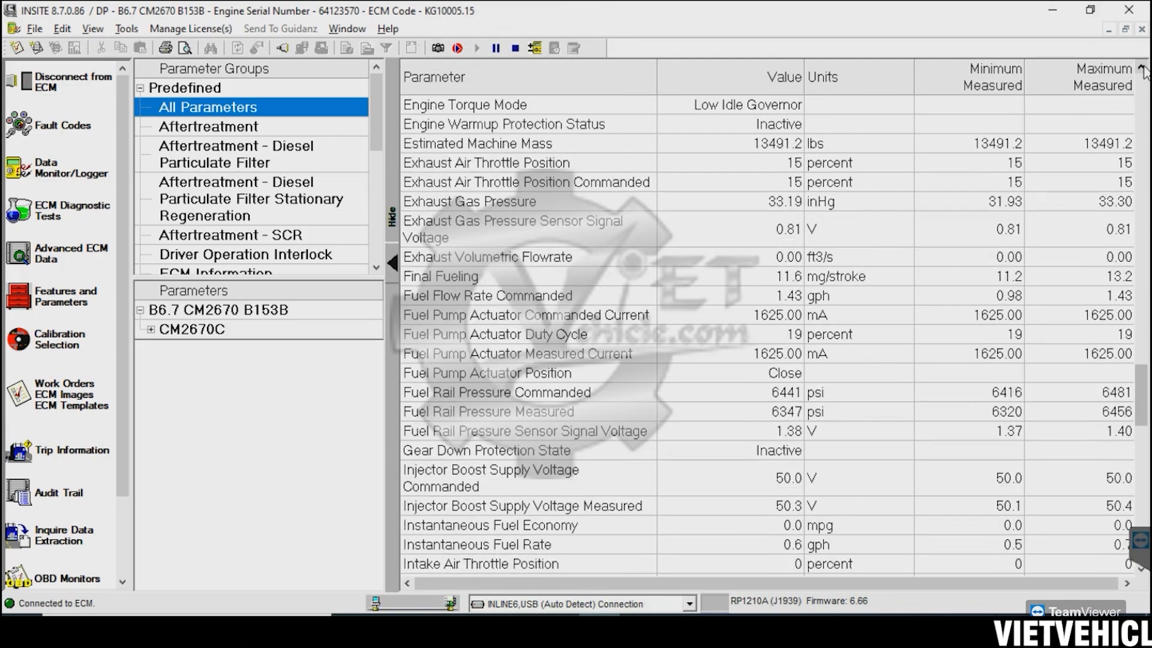
pyautogui.scroll(9, 1143, 72)
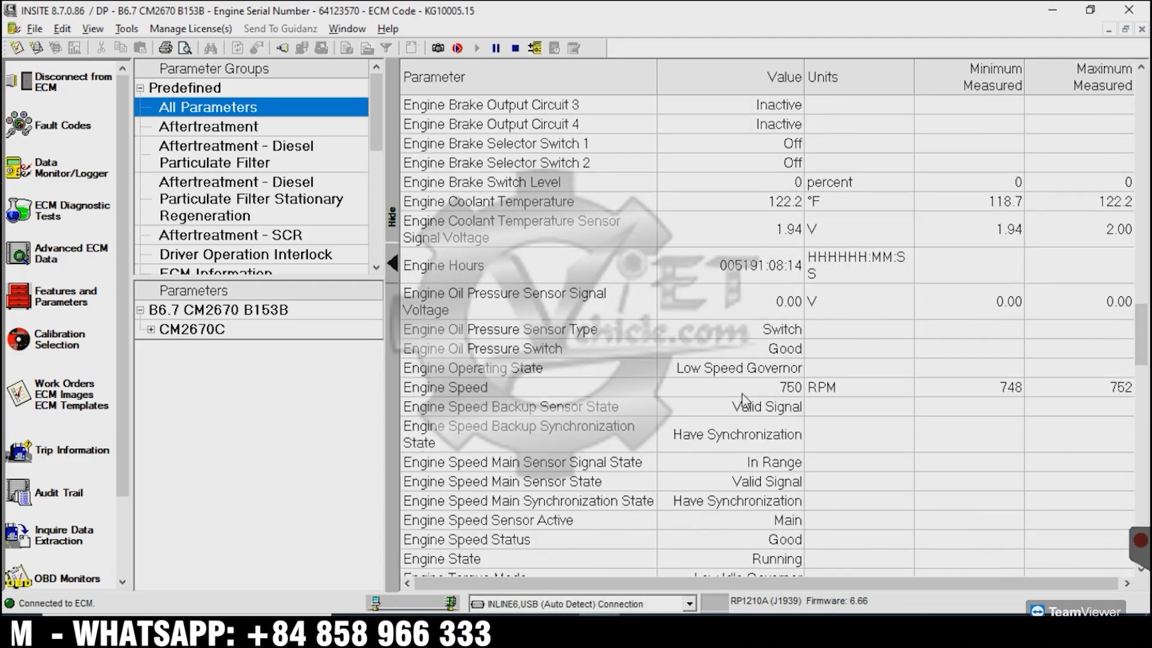
pyautogui.click(744, 391)
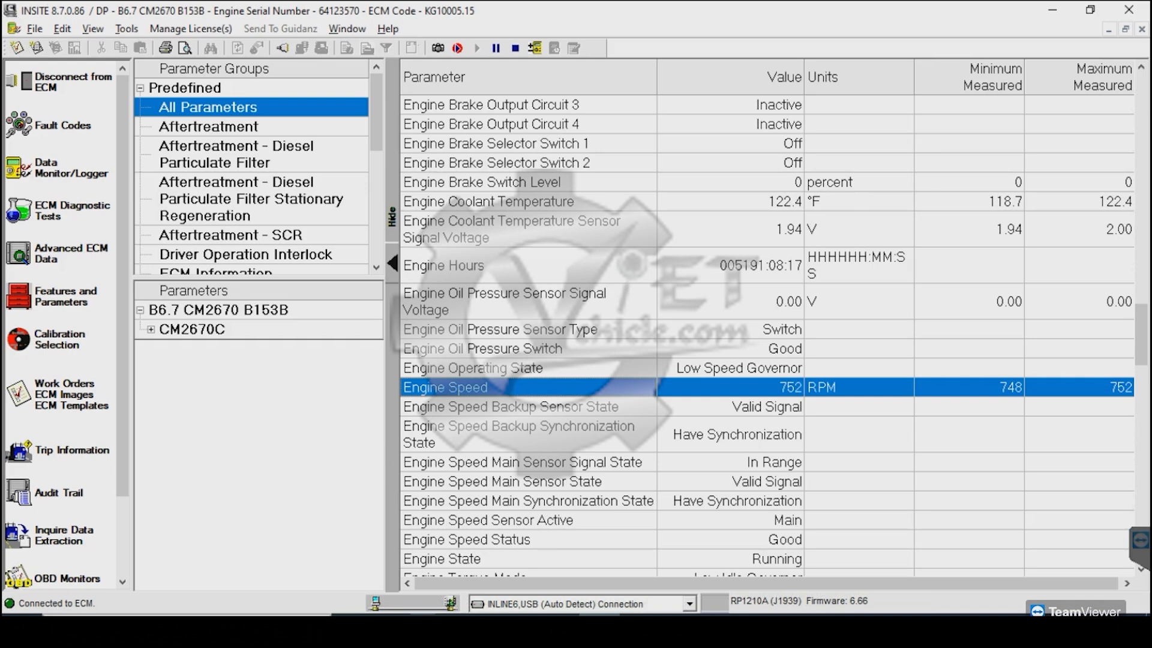